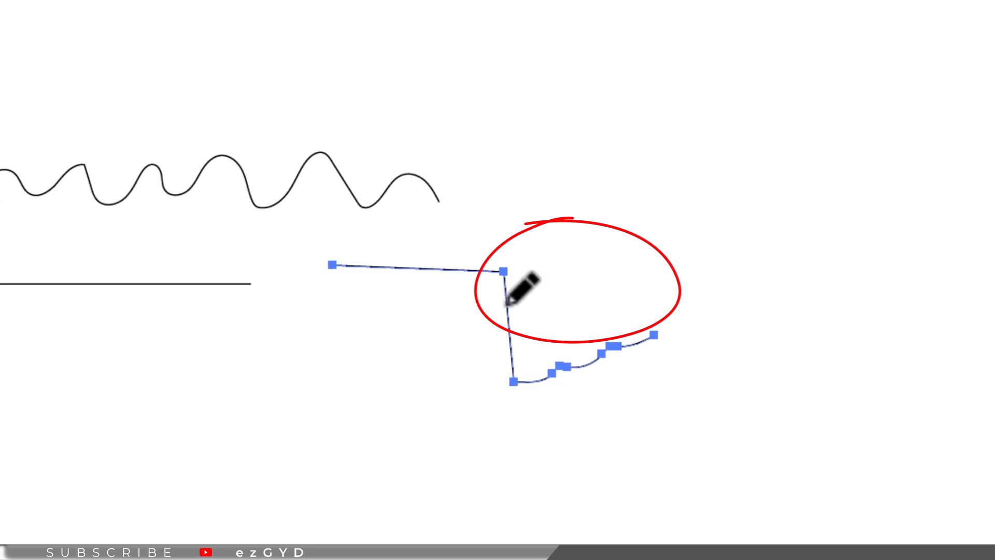
- Extend the selected pencil path's end up toward the upper right with the Pencil tool
mouse_move(520, 341)
left_mouse_down()
mouse_move(593, 308)
mouse_move(798, 177)
left_mouse_up()
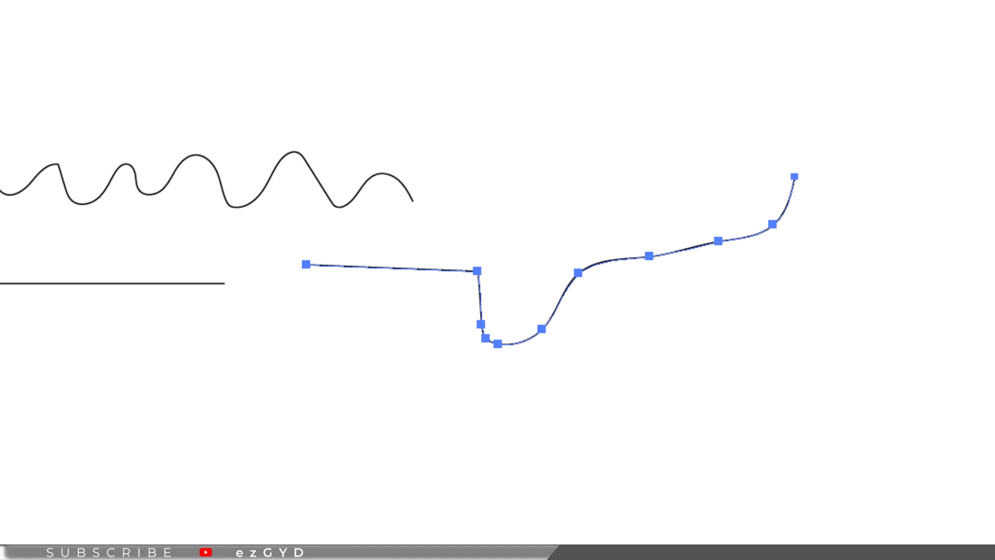
- Select the paths and connect both ends of the lower path to the wavy line's ends with the Pencil, closing the shape
key("v")
left_click_drag(244, 41, 783, 280)
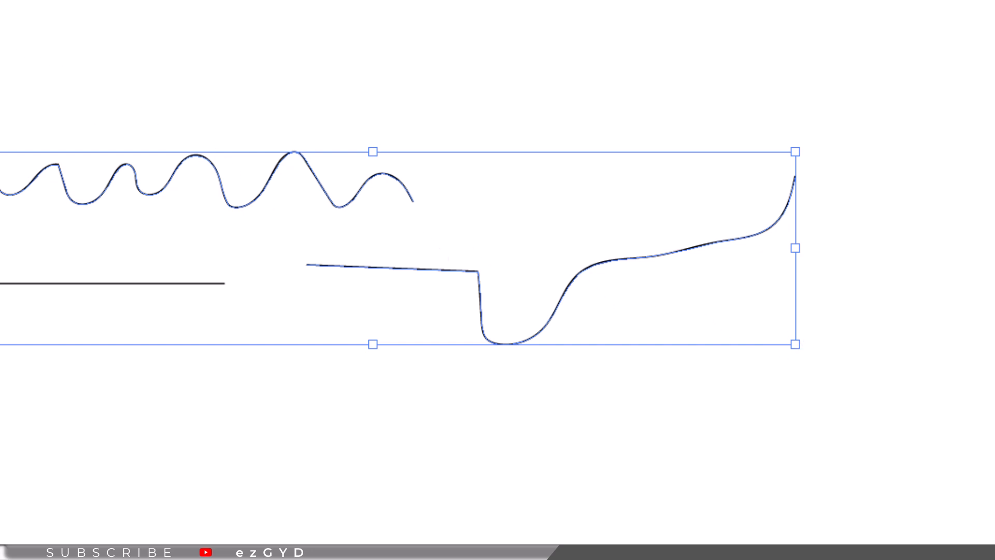
key("a")
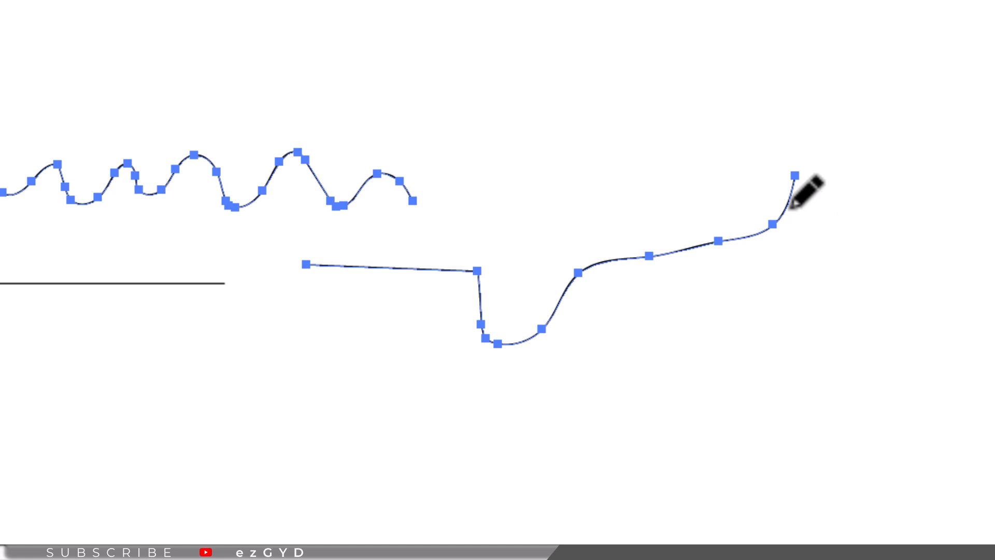
mouse_move(791, 205)
left_mouse_down()
mouse_move(775, 165)
mouse_move(674, 130)
mouse_move(588, 125)
mouse_move(504, 140)
mouse_move(410, 185)
left_mouse_up()
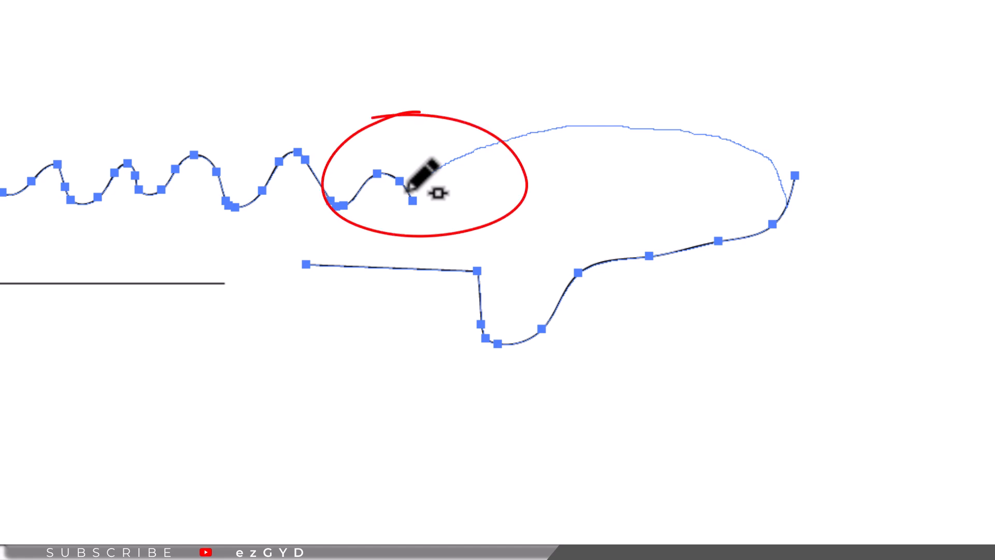
left_click_drag(410, 187, 409, 186)
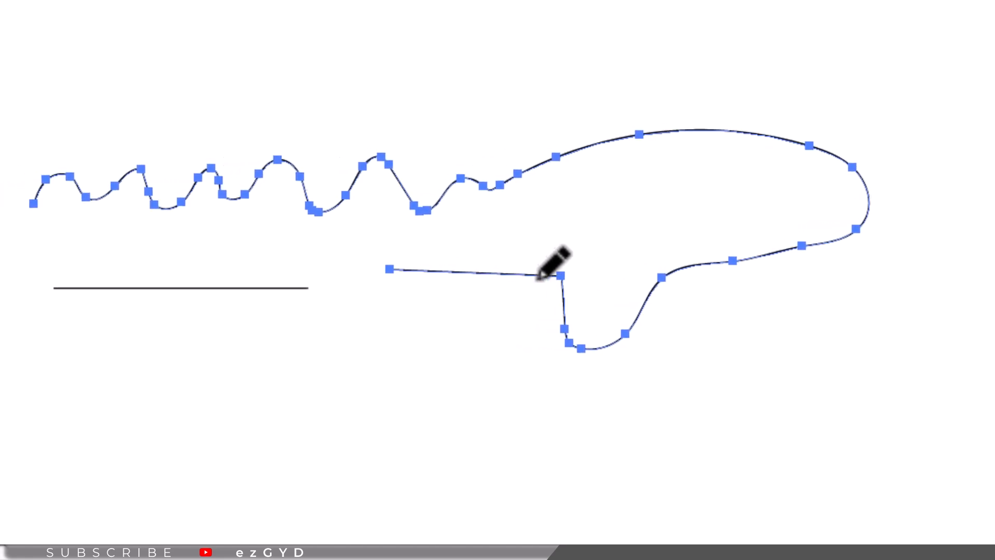
mouse_move(515, 274)
left_mouse_down()
mouse_move(89, 245)
mouse_move(71, 218)
mouse_move(83, 186)
left_mouse_up()
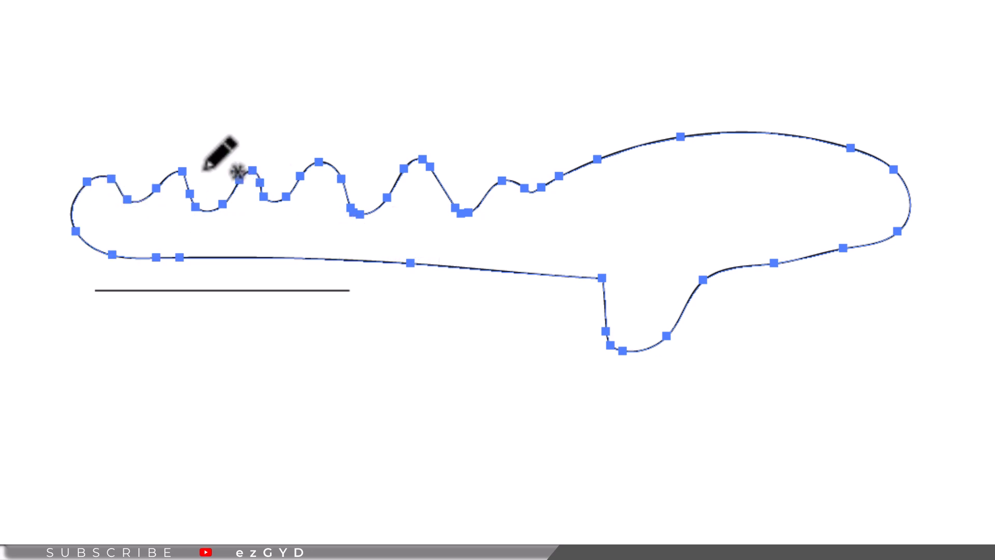
- Redraw sections of the closed shape's top and bottom edges with the Pencil to smooth it into a rounded blob
mouse_move(474, 270)
left_mouse_down()
mouse_move(428, 317)
mouse_move(378, 320)
mouse_move(328, 296)
mouse_move(292, 257)
left_mouse_up()
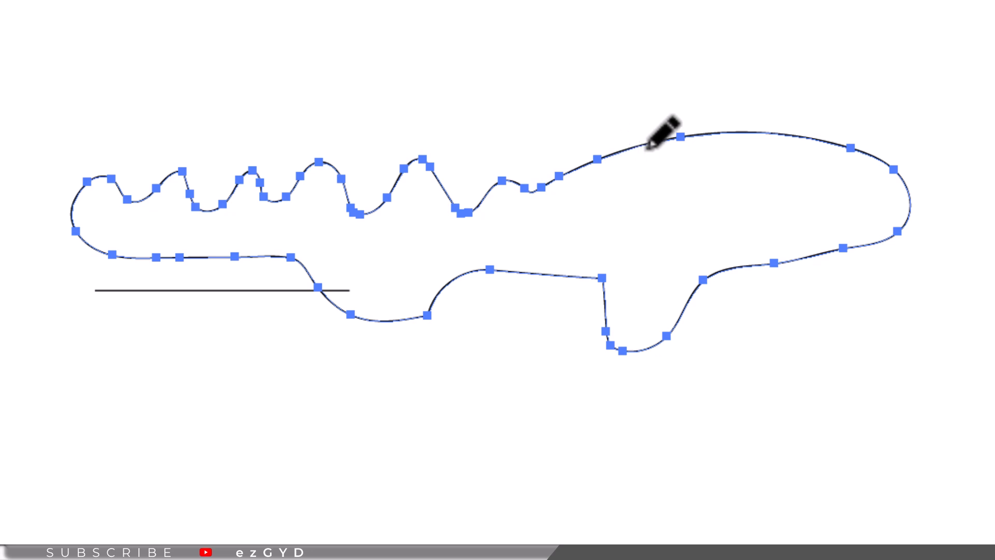
mouse_move(669, 139)
left_mouse_down()
mouse_move(600, 153)
mouse_move(512, 112)
mouse_move(374, 83)
mouse_move(245, 88)
mouse_move(93, 179)
left_mouse_up()
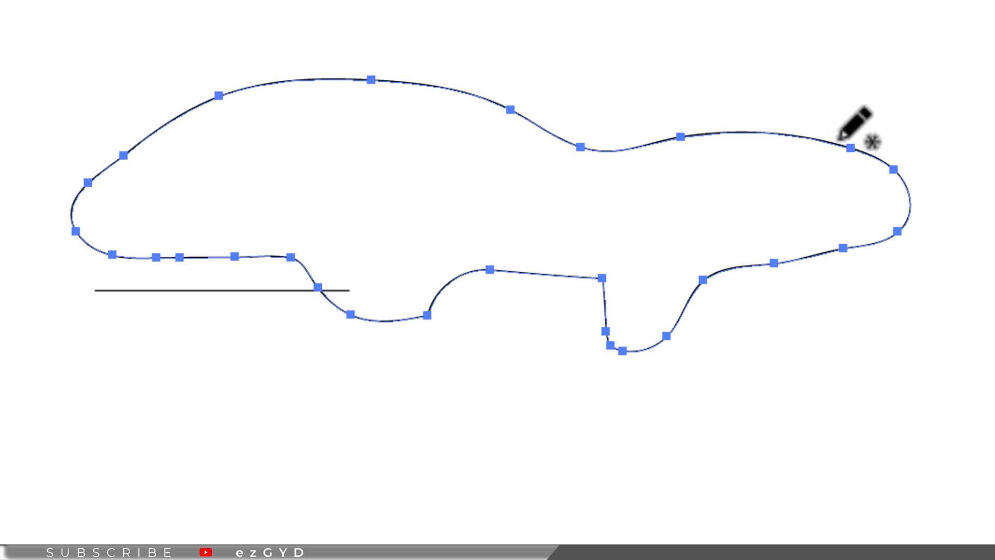
mouse_move(838, 142)
left_mouse_down()
mouse_move(696, 79)
mouse_move(448, 48)
mouse_move(327, 51)
mouse_move(247, 87)
left_mouse_up()
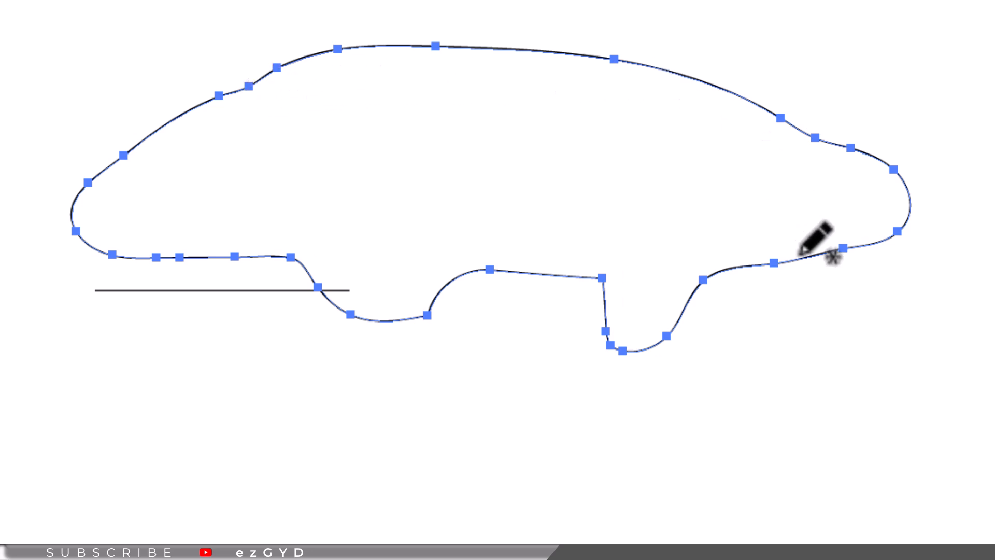
mouse_move(835, 251)
left_mouse_down()
mouse_move(681, 354)
mouse_move(504, 400)
mouse_move(312, 370)
mouse_move(240, 288)
mouse_move(185, 250)
left_mouse_up()
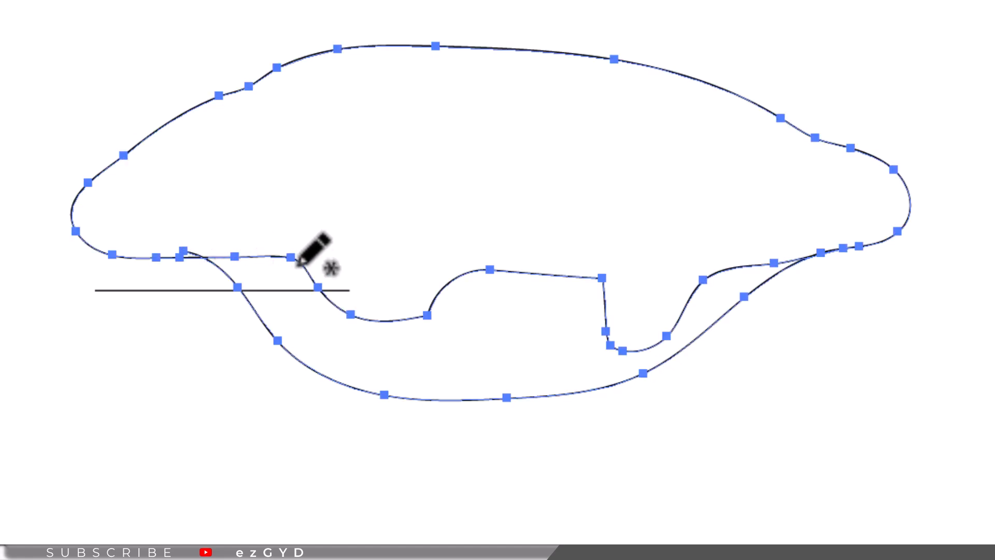
mouse_move(675, 281)
left_mouse_down()
mouse_move(827, 271)
mouse_move(898, 233)
mouse_move(818, 261)
mouse_move(616, 414)
mouse_move(317, 388)
mouse_move(188, 270)
mouse_move(131, 255)
left_mouse_up()
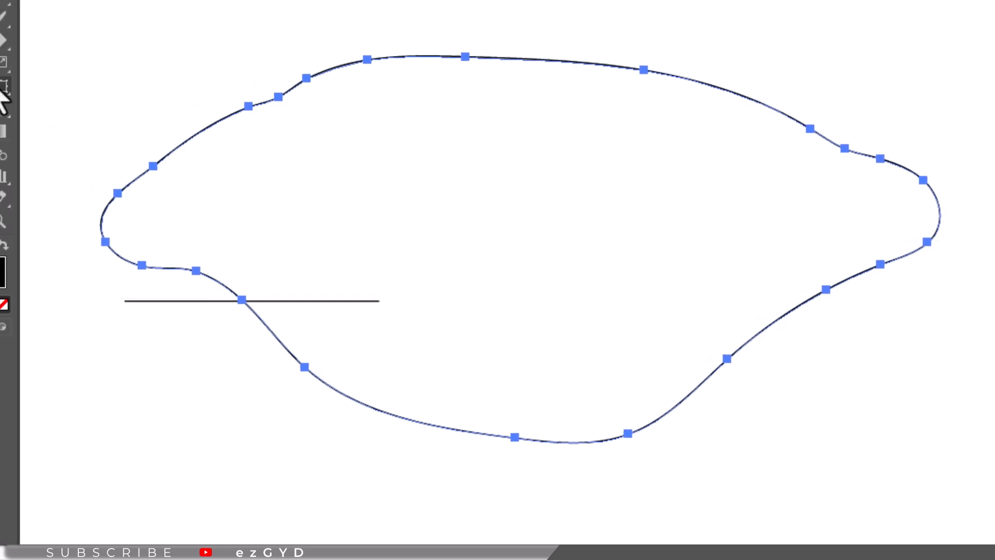
- Open the Pencil Tool Options and try the Fidelity slider at several positions between Accurate and Smooth
double_click(21, 60)
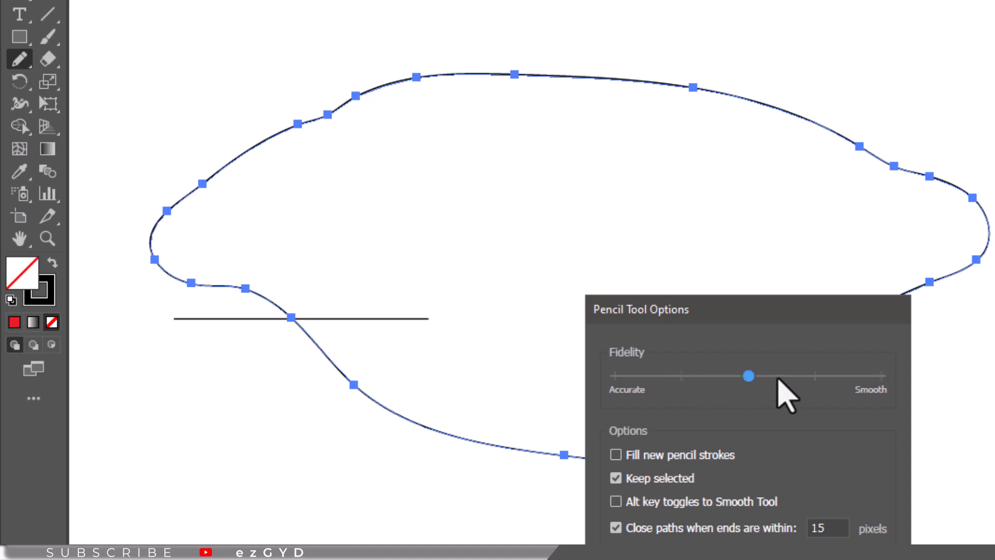
left_click(617, 377)
left_click(681, 376)
left_click(753, 374)
left_click(814, 376)
left_click(622, 378)
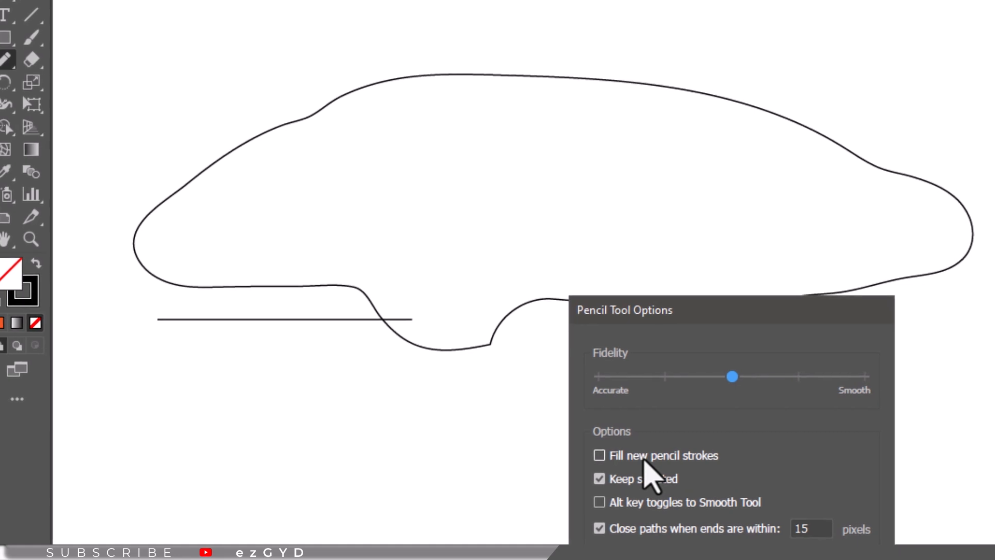
- Enable Fill new pencil strokes in the Pencil Tool Options and confirm the dialog
left_click(644, 458)
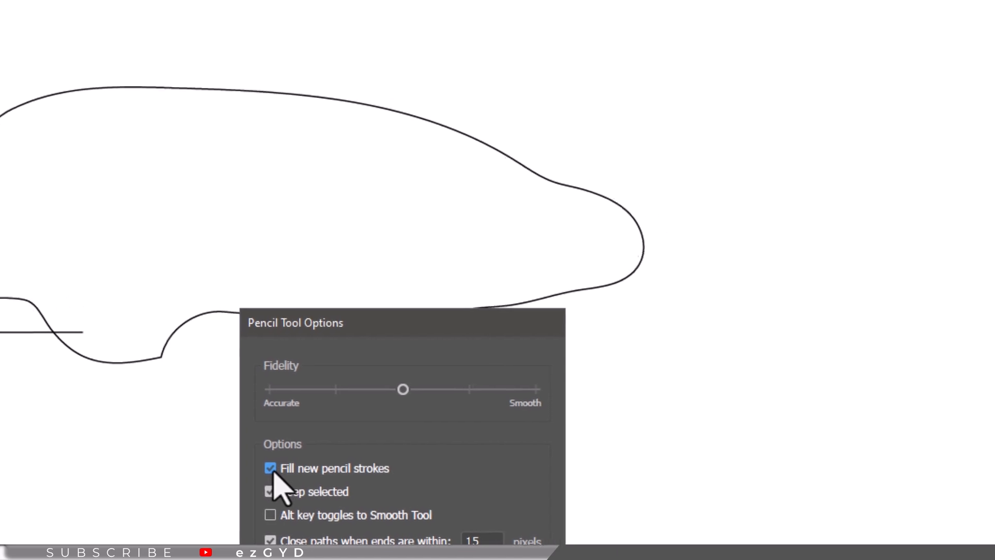
left_click(357, 559)
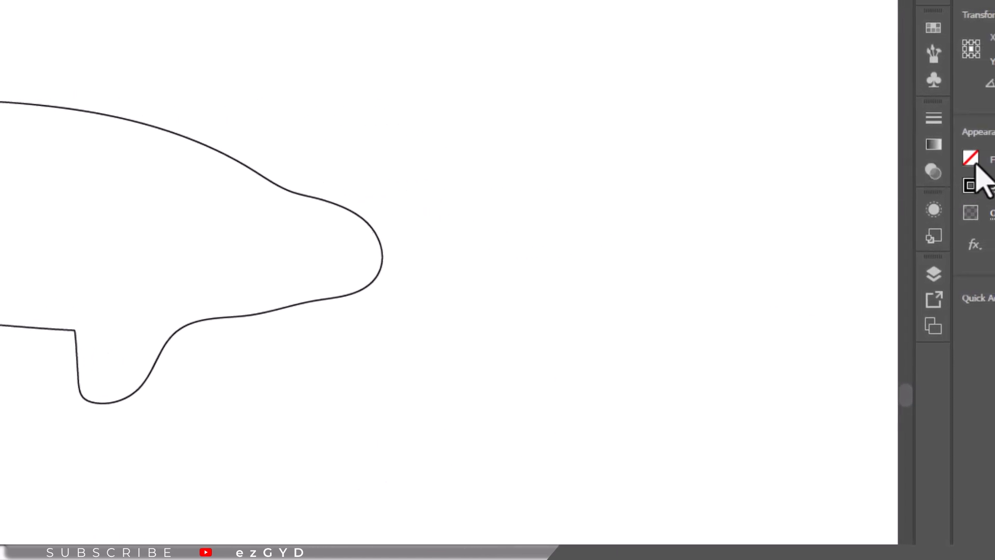
- Set the fill colour to red (R=237 G=28 B=36) and draw a filled shape with the Pencil
left_click(966, 158)
left_click(888, 227)
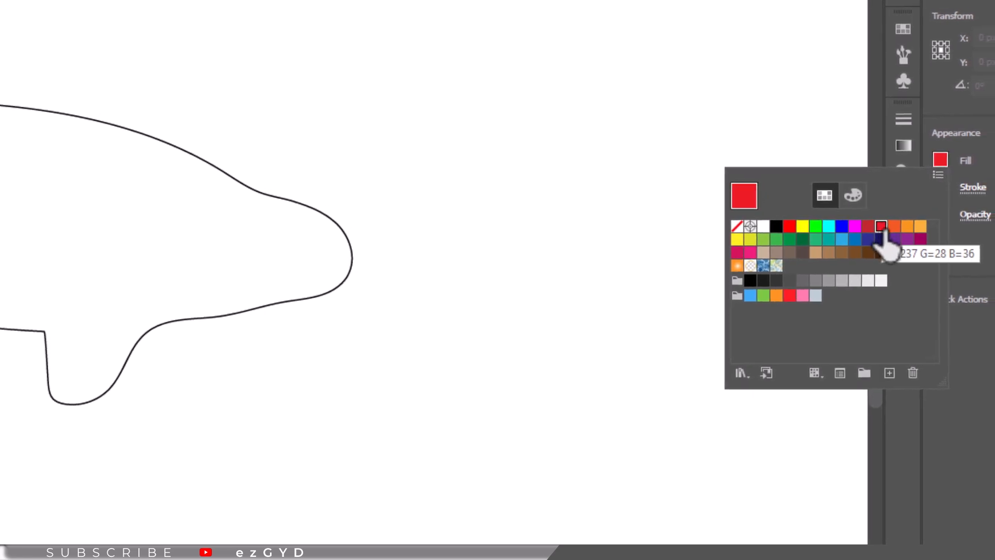
left_click(441, 229)
mouse_move(437, 224)
left_mouse_down()
mouse_move(505, 186)
mouse_move(630, 290)
mouse_move(626, 430)
mouse_move(575, 455)
left_mouse_up()
- Turn off Keep selected in the Pencil Tool Options, confirm, and draw a new pencil stroke
key("Return")
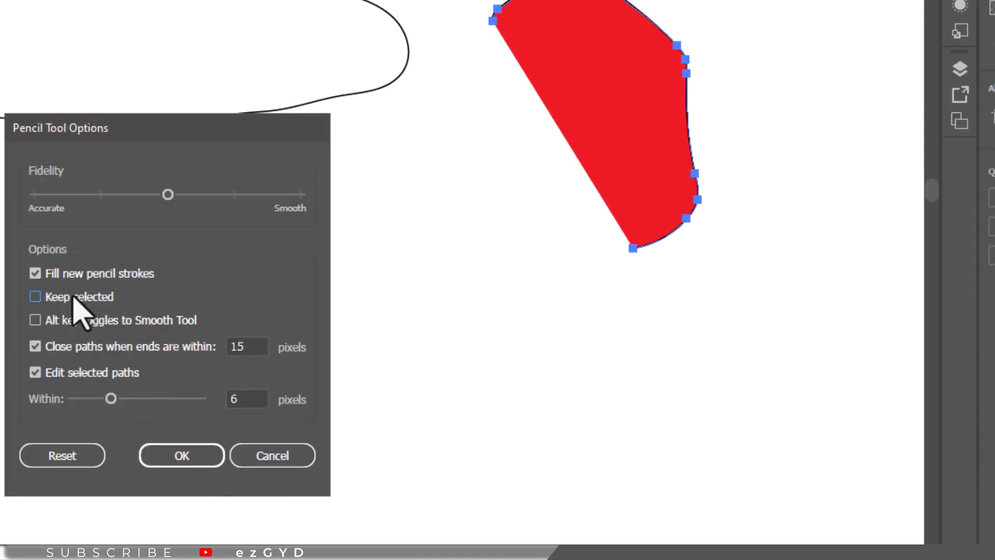
left_click(182, 456)
left_click_drag(260, 339, 502, 321)
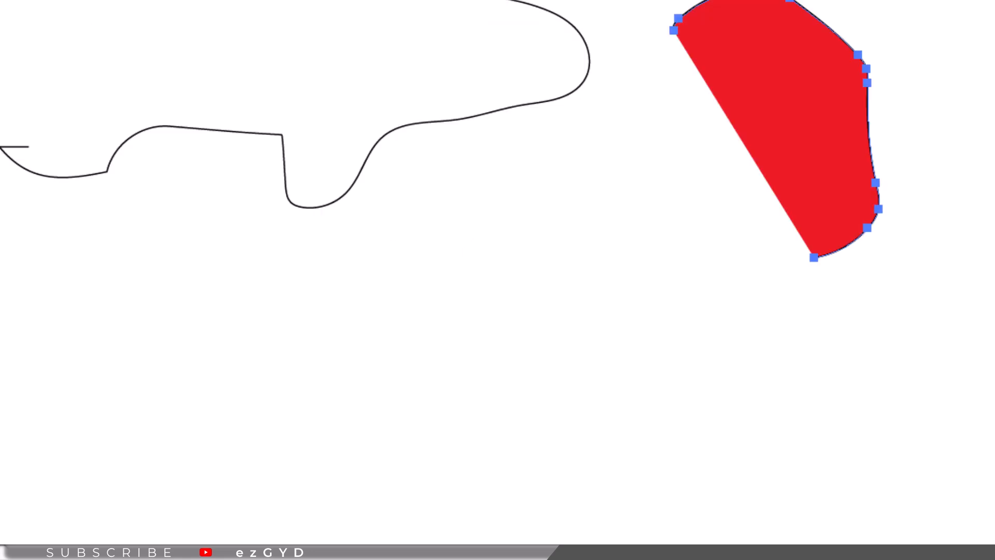
- Enable Alt key toggles to Smooth Tool with Fill off and Keep selected on, then draw a wavy stroke and smooth it
key("Return")
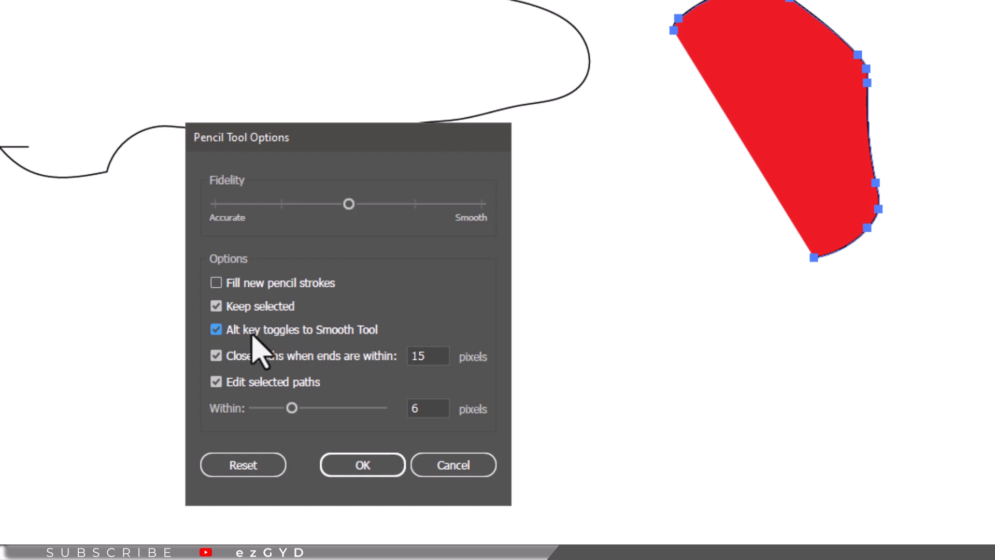
left_click(346, 469)
mouse_move(51, 351)
left_mouse_down()
mouse_move(350, 351)
mouse_move(384, 360)
mouse_move(260, 351)
mouse_move(197, 337)
mouse_move(200, 325)
mouse_move(184, 322)
mouse_move(227, 338)
mouse_move(194, 325)
mouse_move(96, 324)
mouse_move(200, 337)
mouse_move(141, 300)
left_mouse_up()
key("alt")
- Set Close paths when ends are within to 20 pixels, confirm, and draw a closed loop
key("Return")
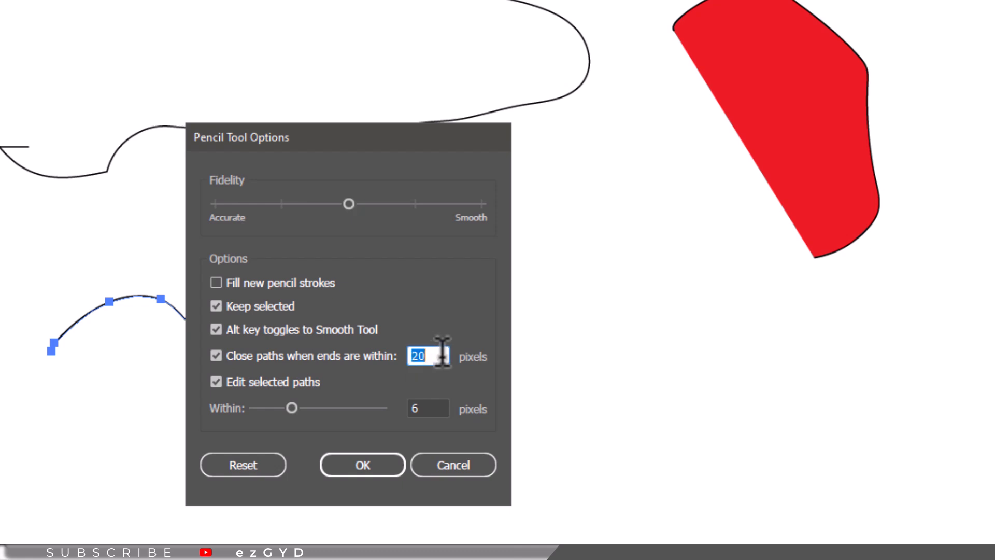
left_click(377, 470)
mouse_move(636, 375)
left_mouse_down()
mouse_move(747, 342)
mouse_move(783, 394)
mouse_move(730, 478)
mouse_move(684, 471)
mouse_move(637, 390)
left_mouse_up()
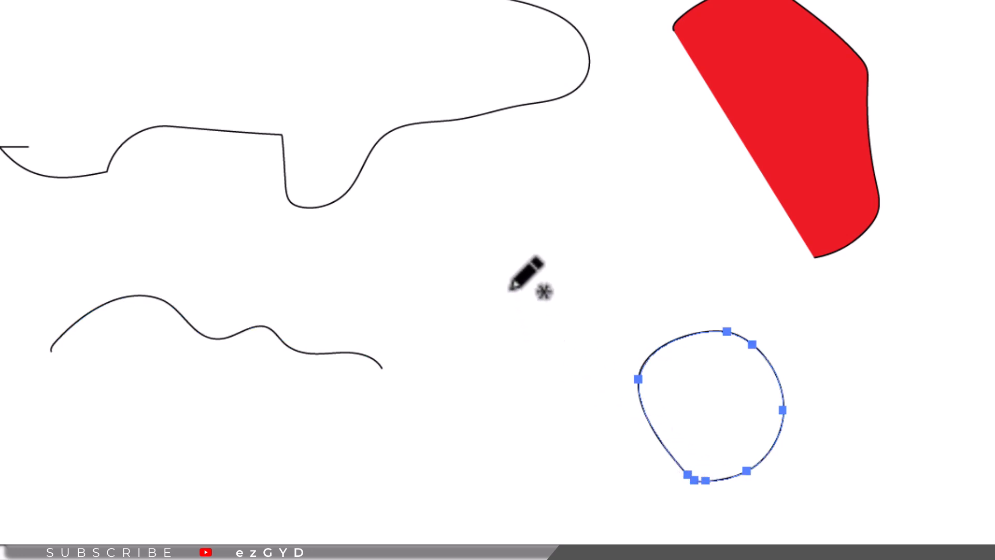
- Set the Edit selected paths Within distance to 20 pixels, confirm, and extend the loop path with the Pencil
key("Return")
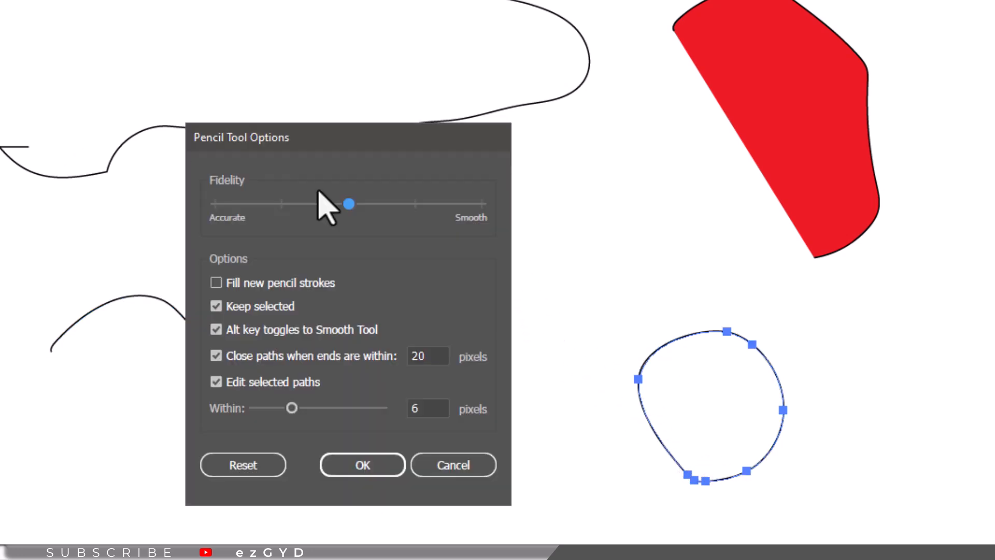
double_click(432, 355)
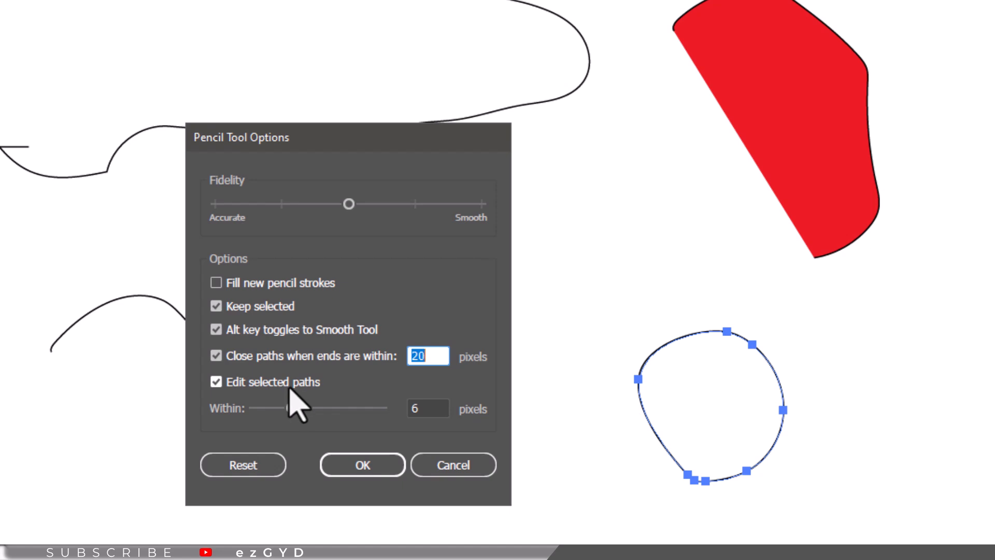
left_click(421, 408)
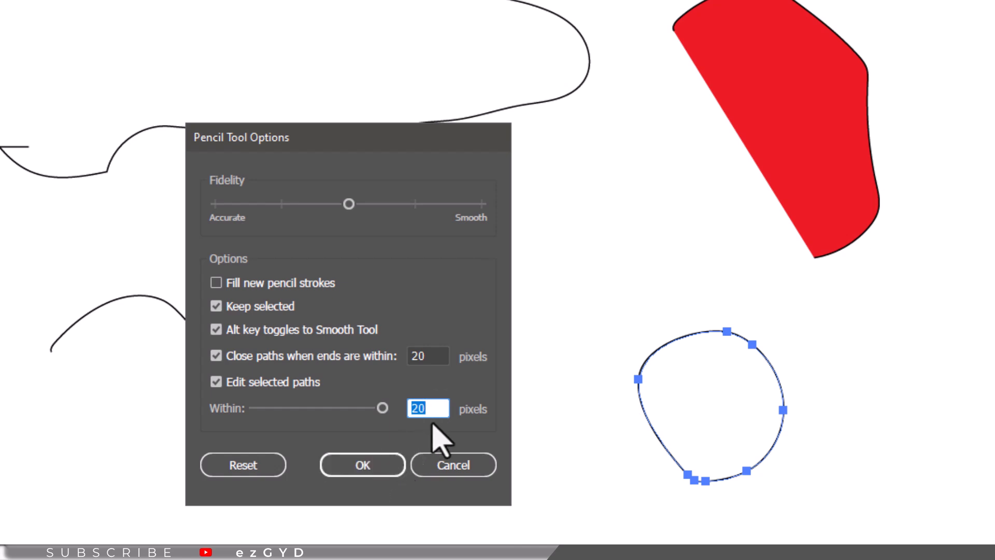
left_click(365, 472)
mouse_move(661, 346)
left_mouse_down()
mouse_move(602, 318)
mouse_move(541, 332)
left_mouse_up()
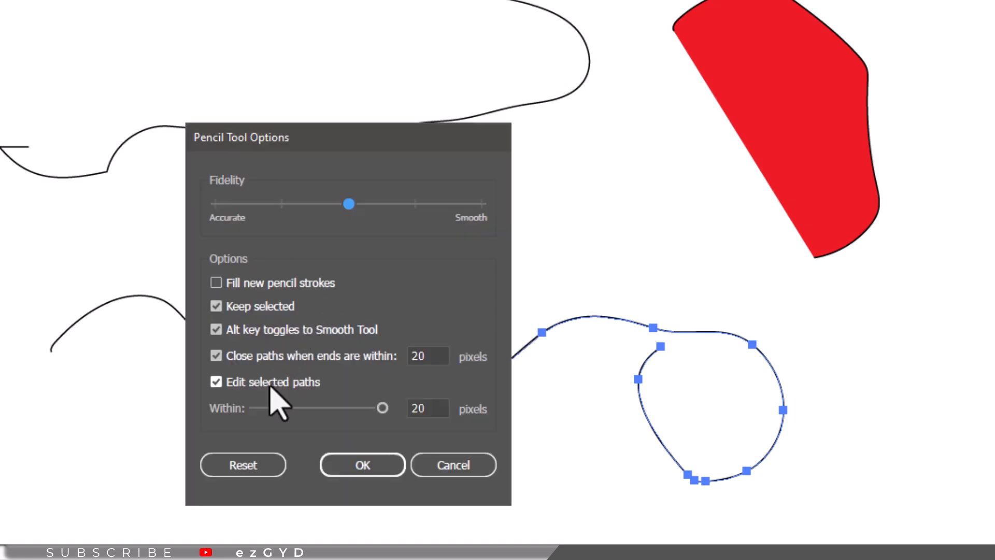
- Toggle the Edit selected paths option in the Pencil Tool Options
left_click(268, 383)
left_click(268, 383)
left_click(272, 399)
left_click(270, 383)
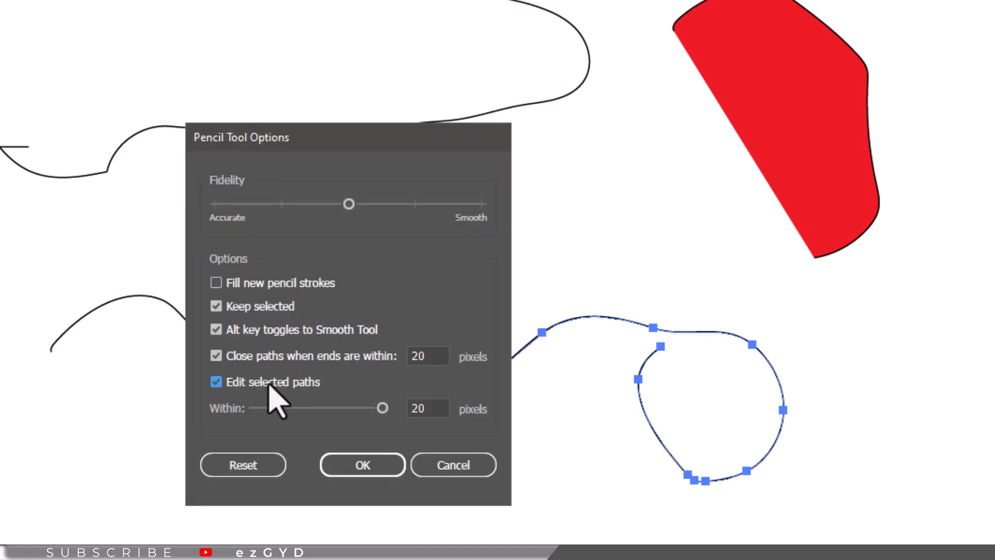
left_click(269, 385)
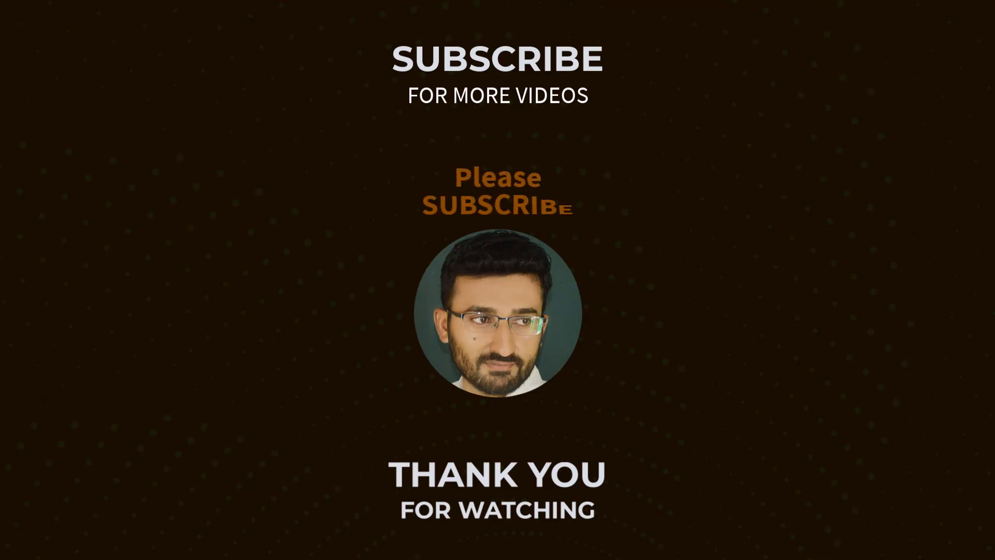